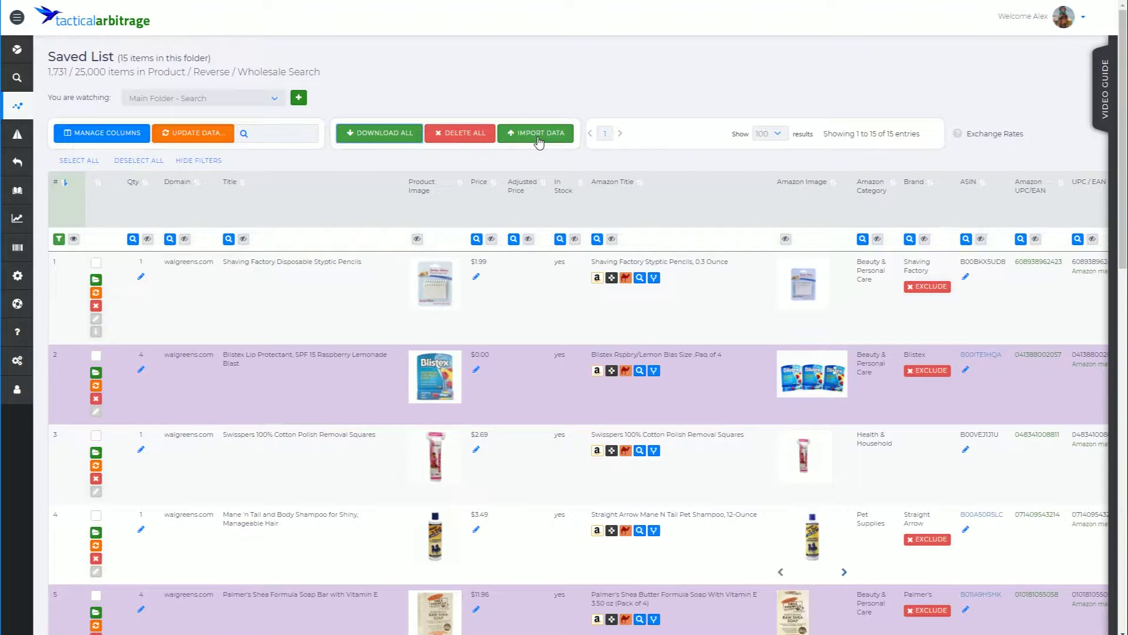
Step: Open the Import Data options above the Saved List table
click(538, 142)
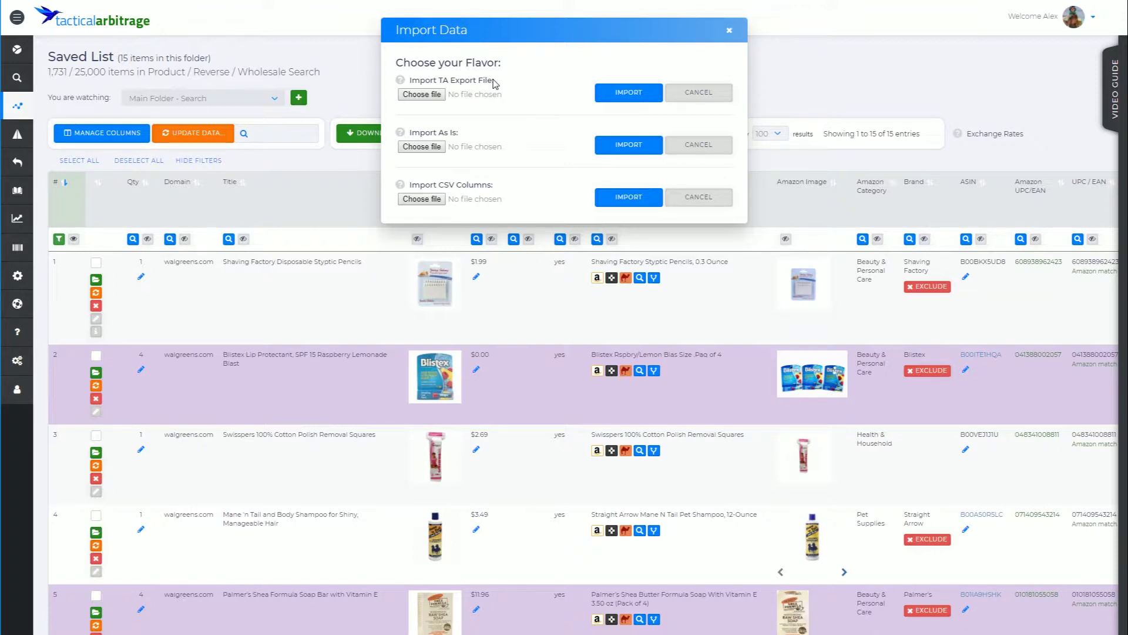
Step: Close Import Data, then open and dismiss the Download All options without downloading anything
click(729, 30)
click(386, 138)
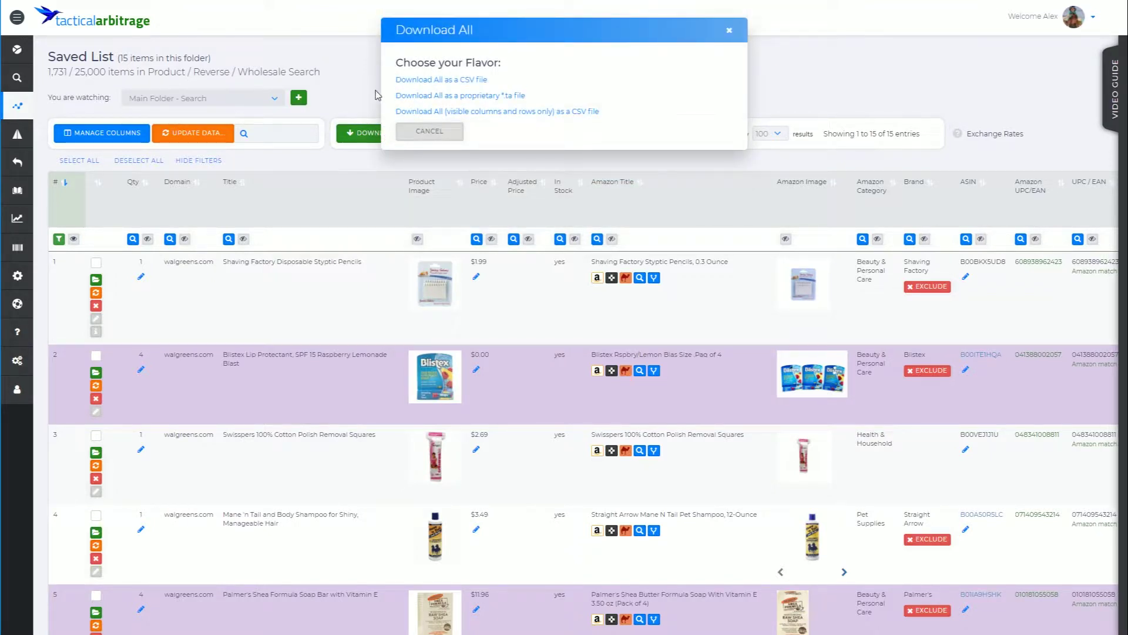
click(729, 29)
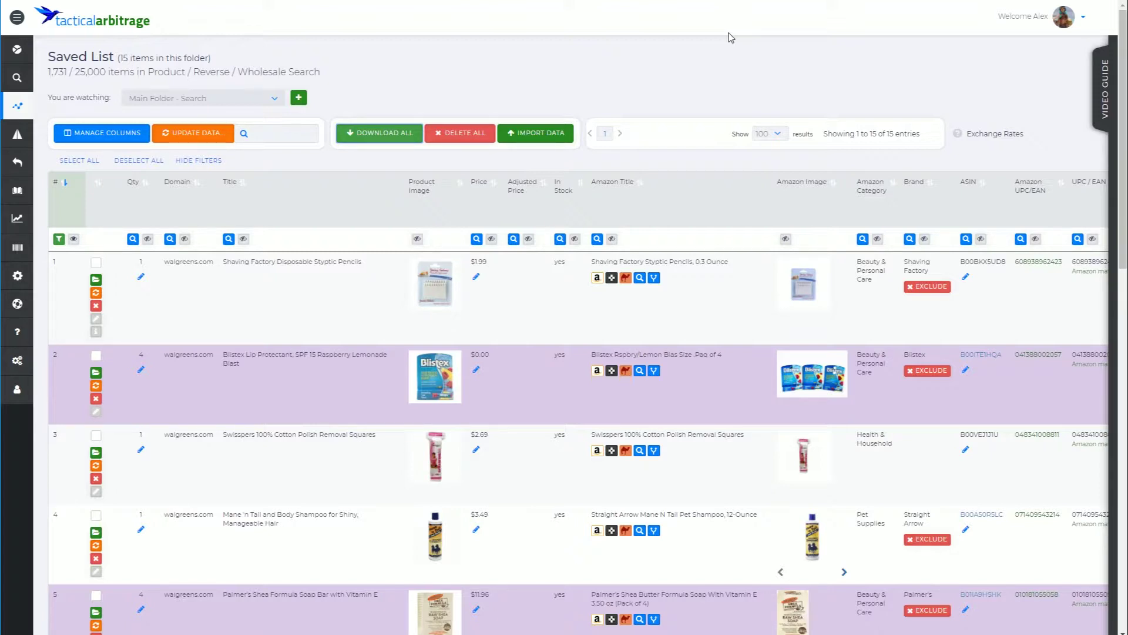
Step: Reopen Import Data and read the help tooltip for Import As Is
click(538, 133)
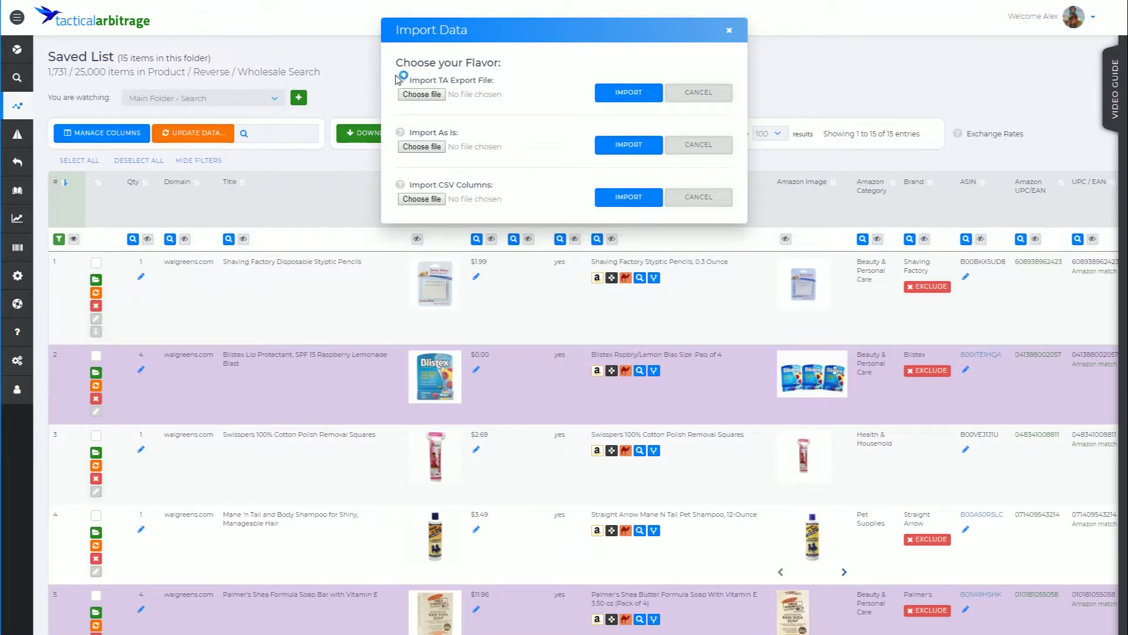
click(400, 133)
Step: Close Import Data and create a new saved-items folder named 'Alex Import CSV'
click(729, 32)
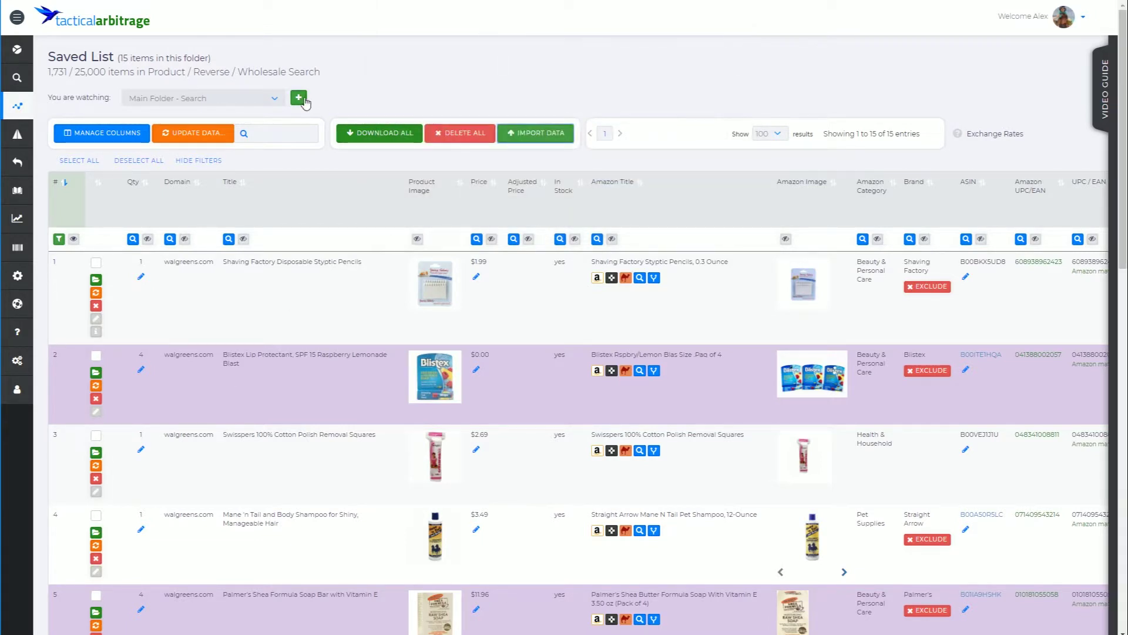
click(299, 98)
click(451, 71)
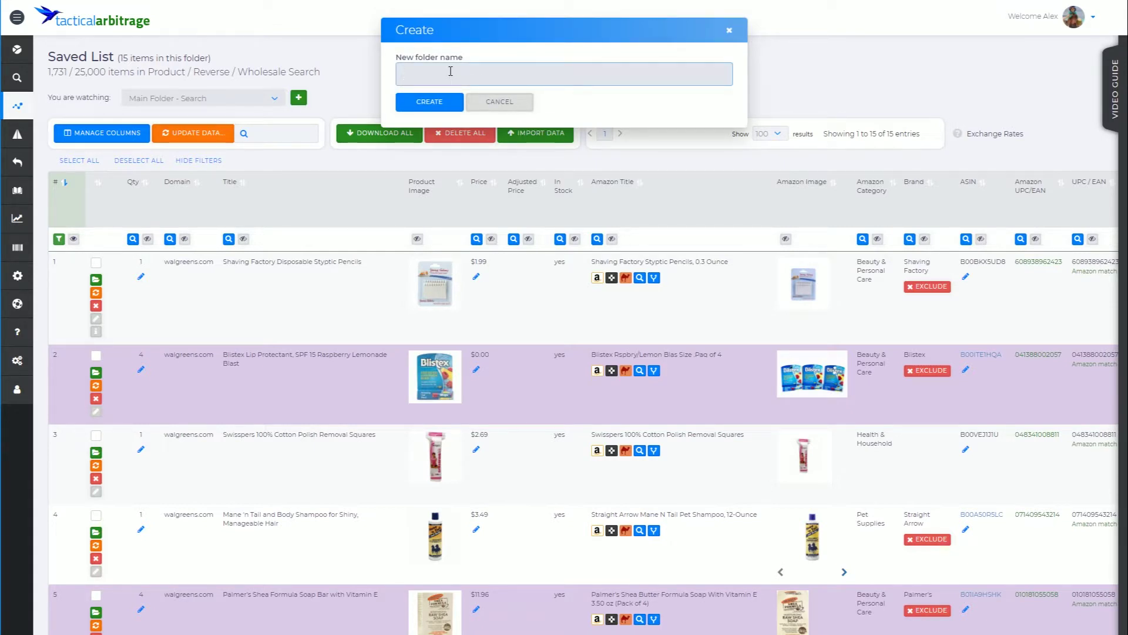
text(Alex)
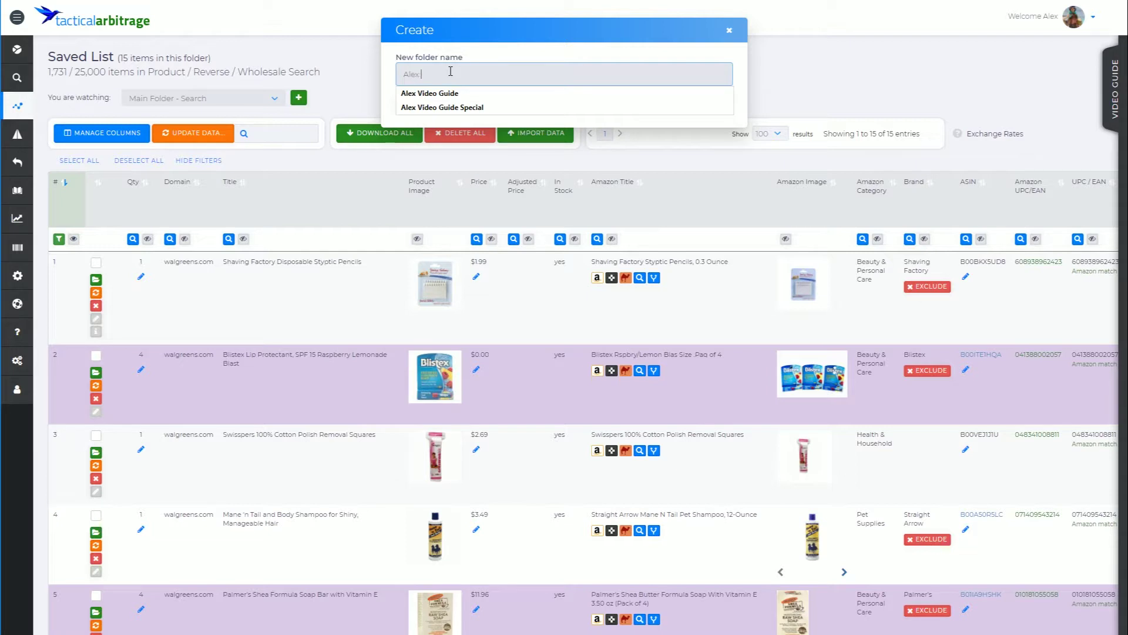
text( Import)
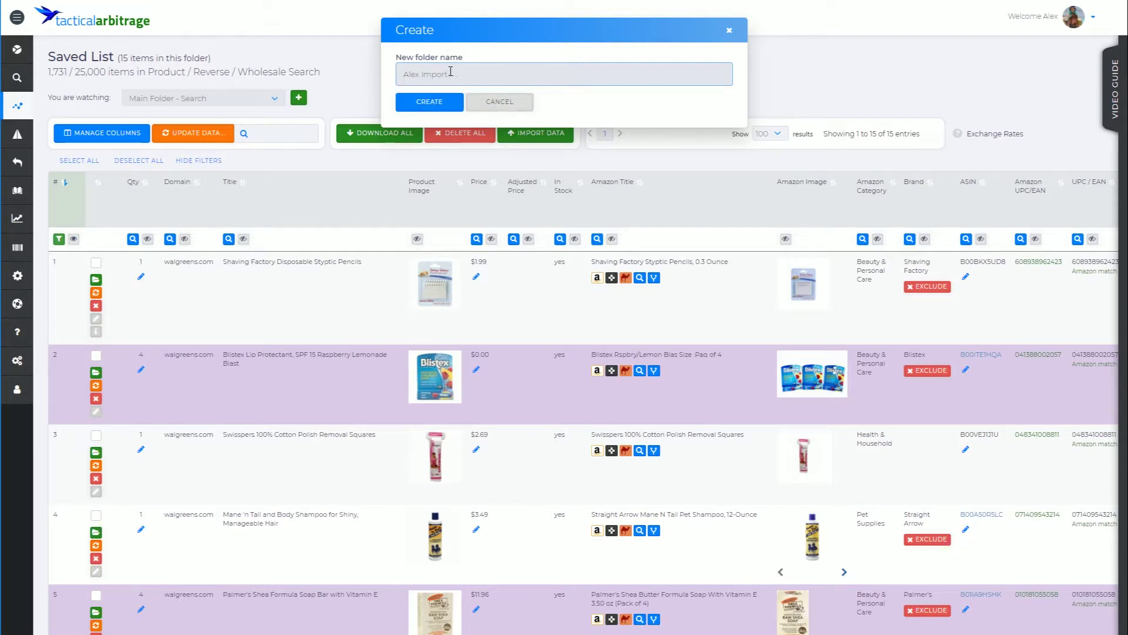
text( S)
click(446, 104)
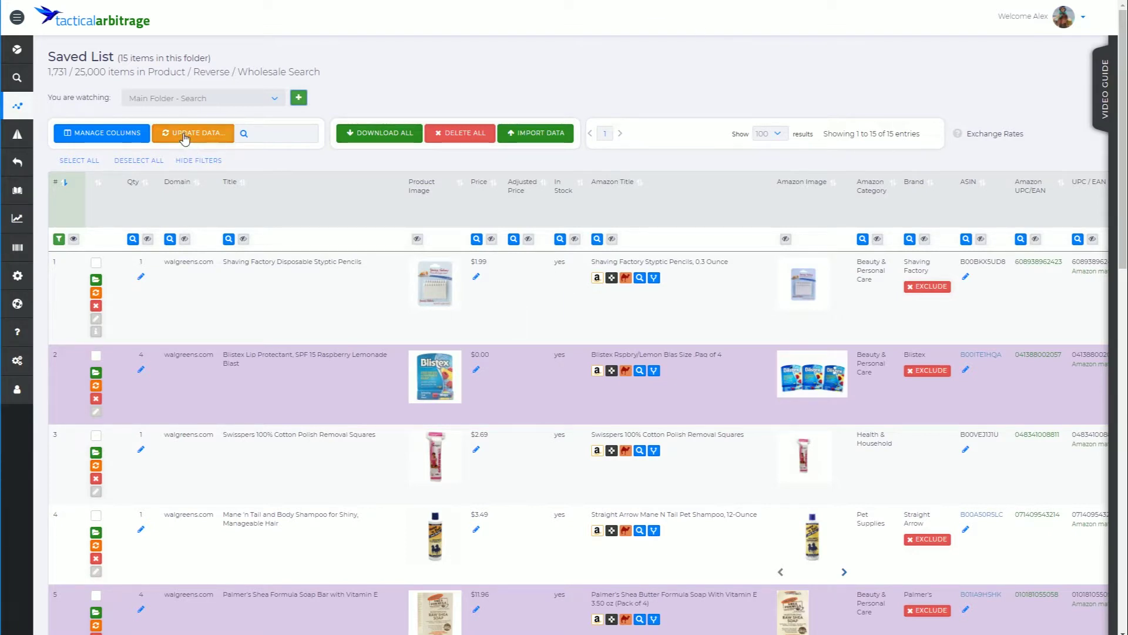
Step: Download the whole list as CSV and move its Excel window to the top-left
click(395, 140)
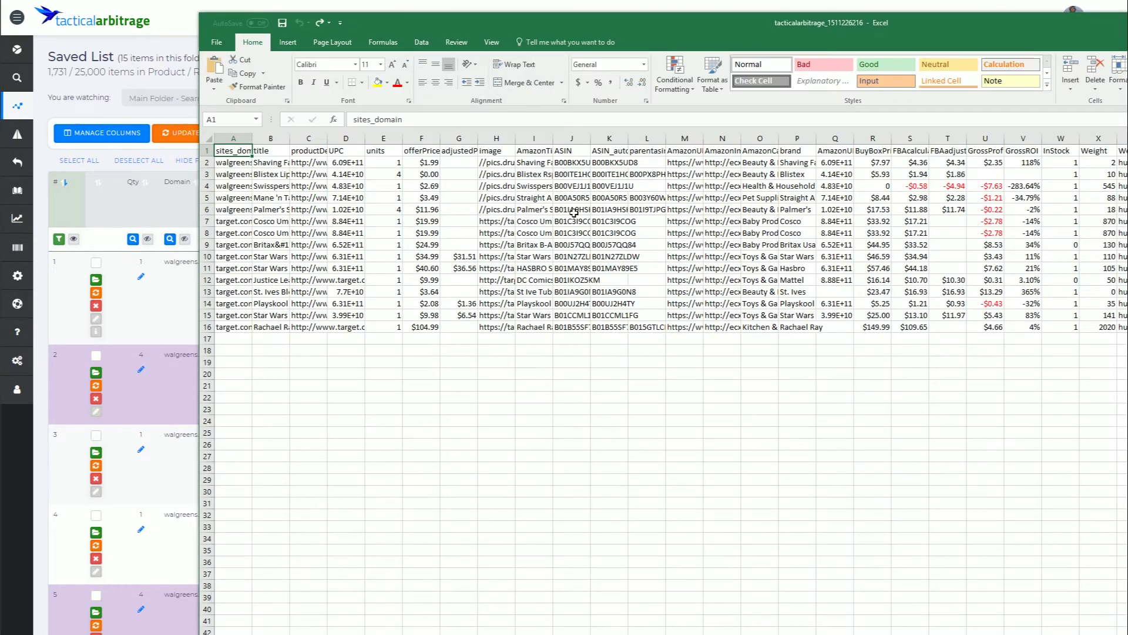
drag(650, 26, 474, 1)
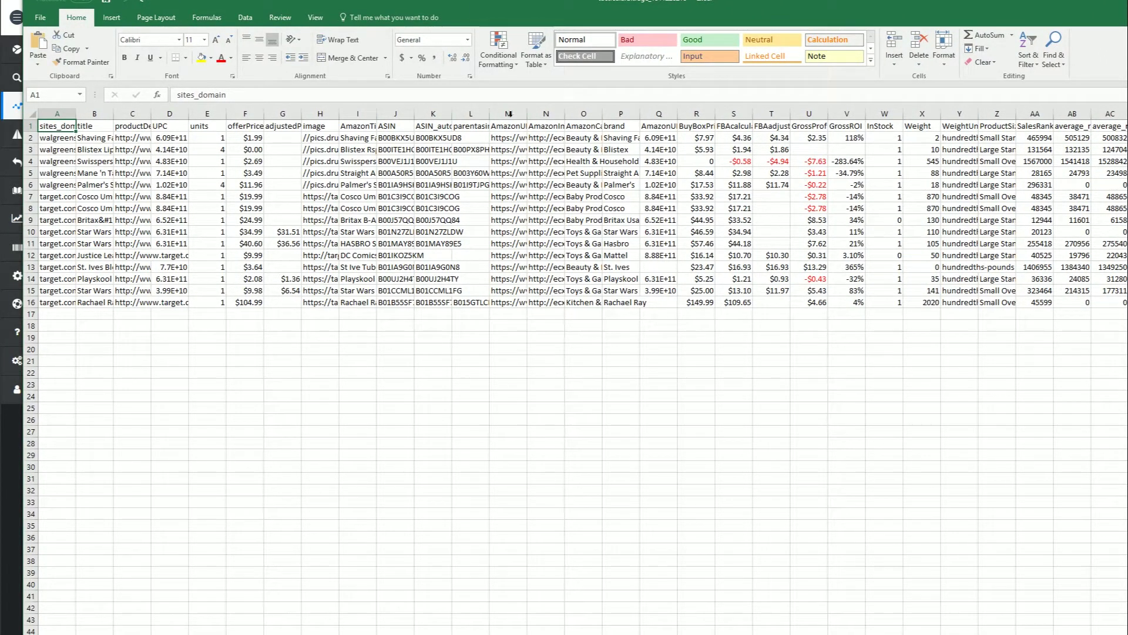
Step: Delete every column from parentasin onward, keeping sites_domain through ASIN_auto
click(465, 114)
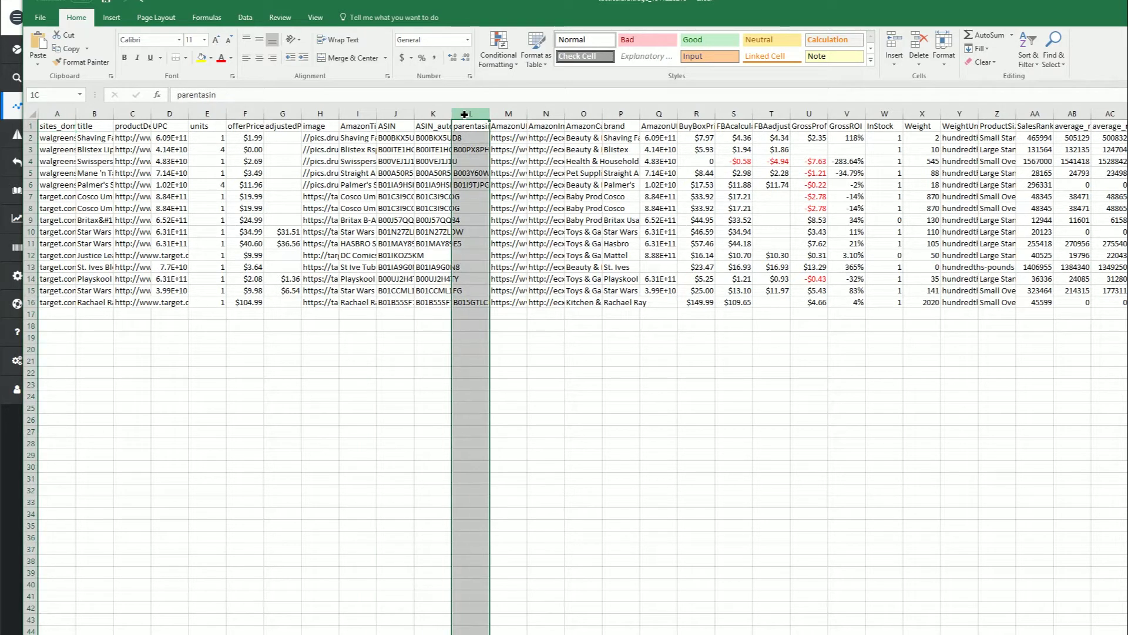
drag(464, 114, 1125, 114)
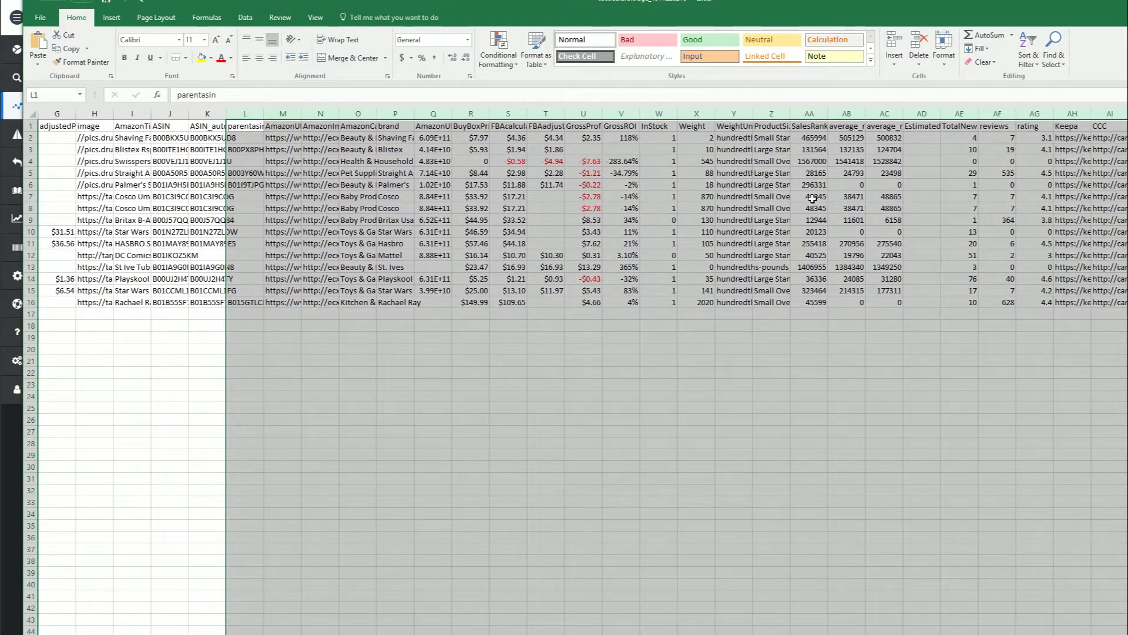
right_click(323, 111)
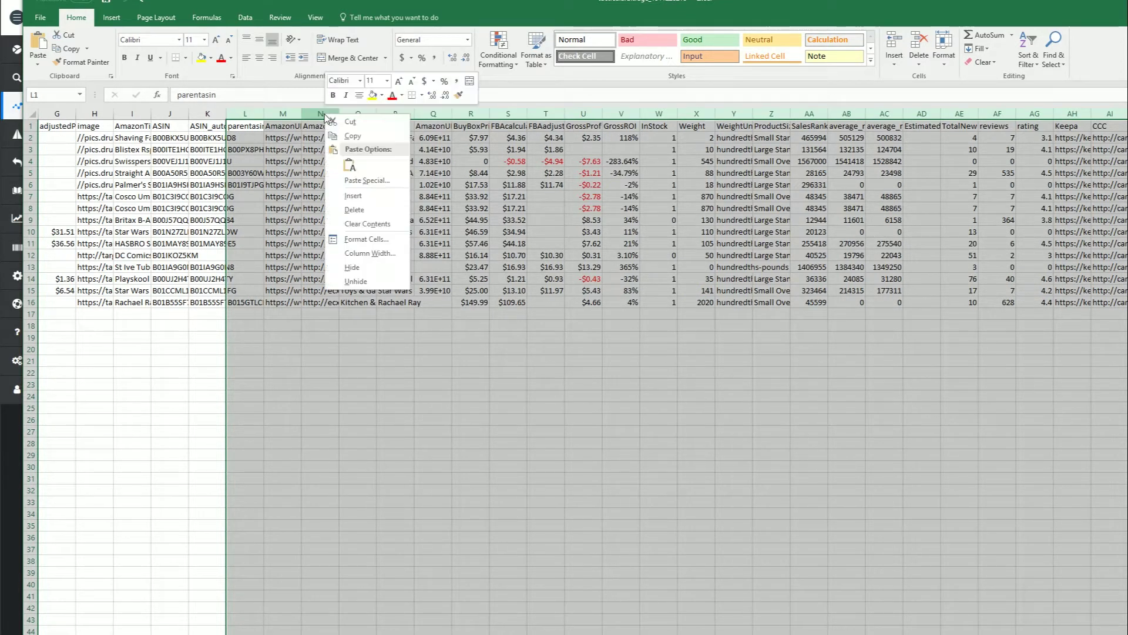
click(382, 209)
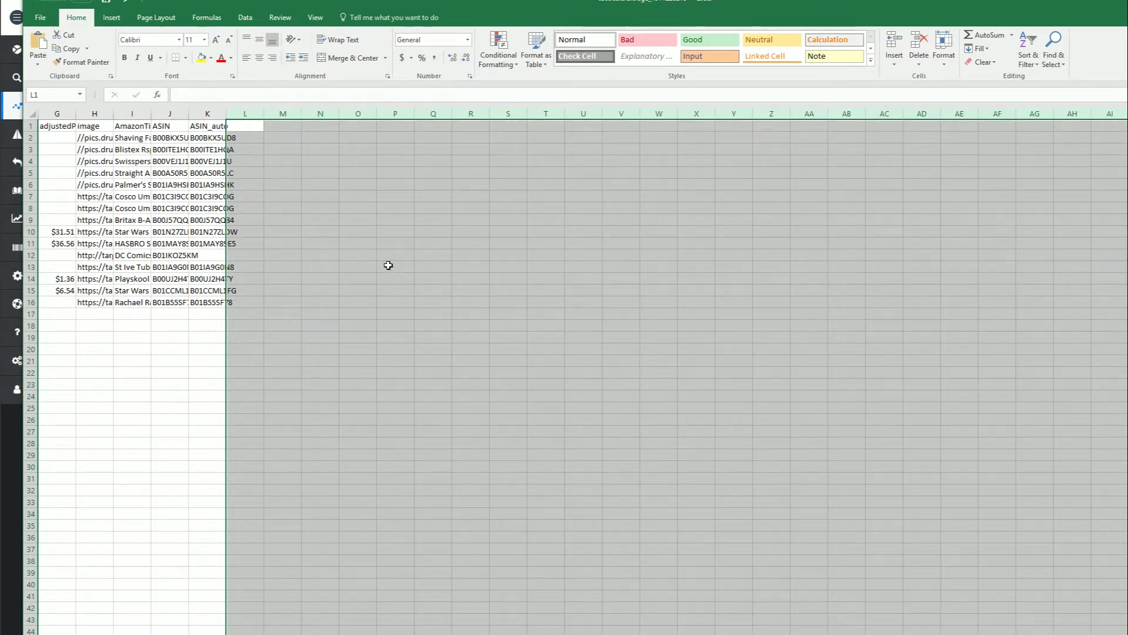
click(349, 313)
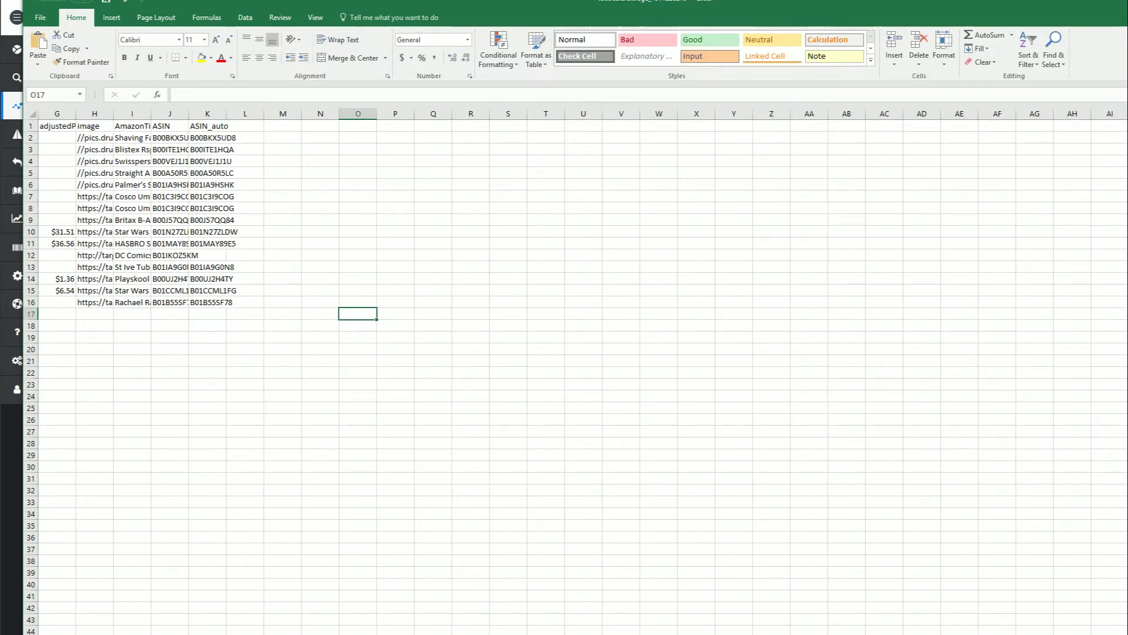
scroll(233, 351, left, 3)
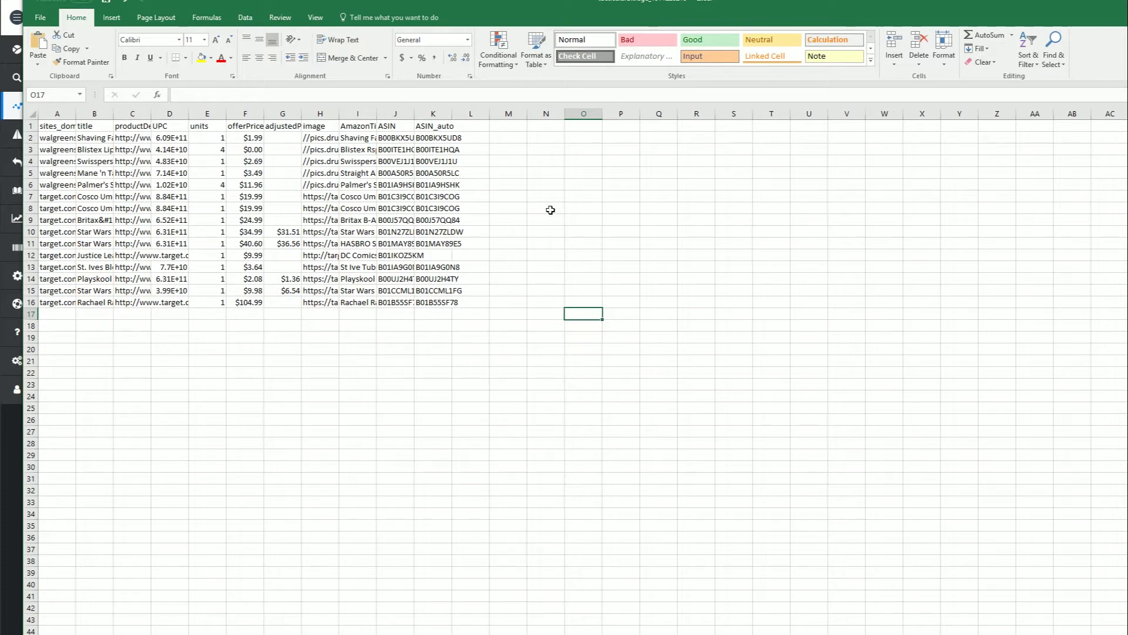
Step: Set up Save As to store the sheet as CSV named 'to import' in Downloads
click(40, 17)
click(72, 133)
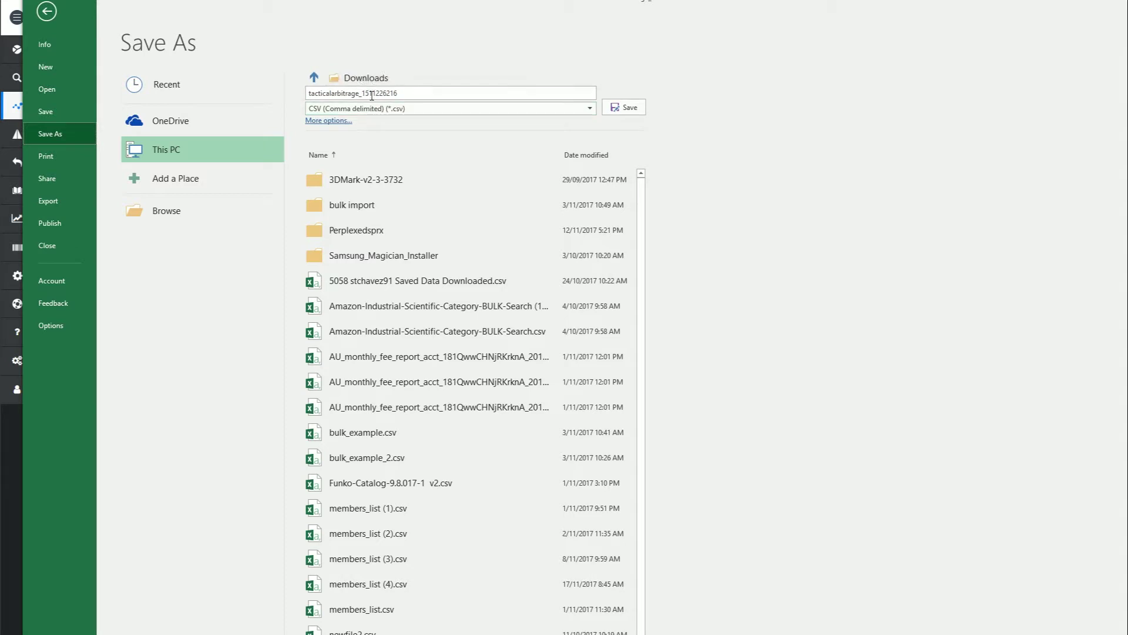
click(424, 92)
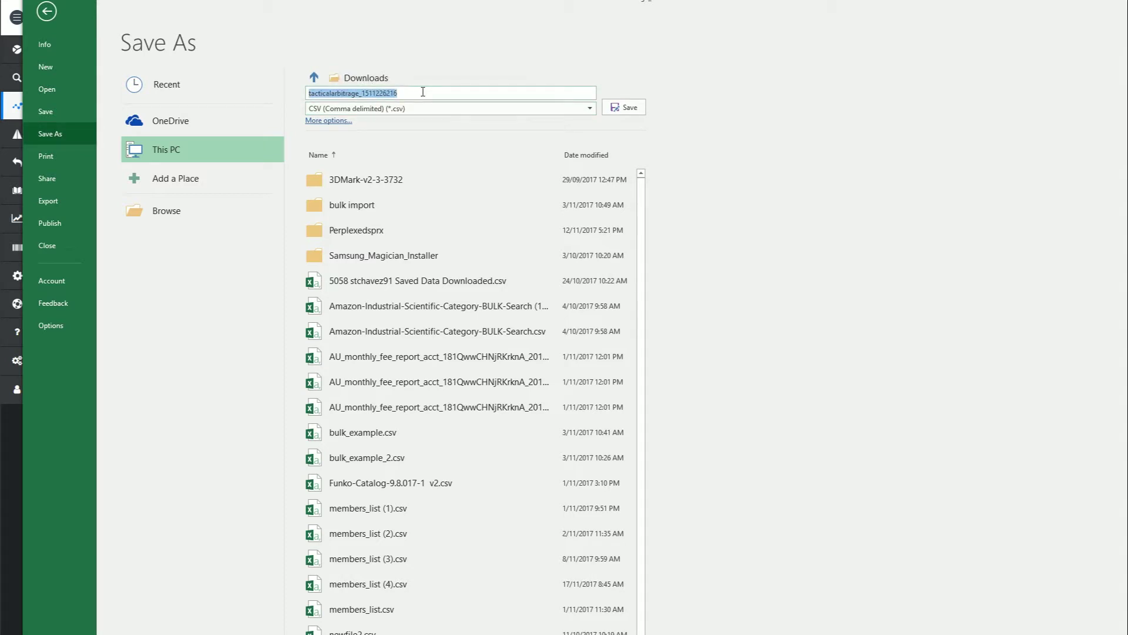
text(to import)
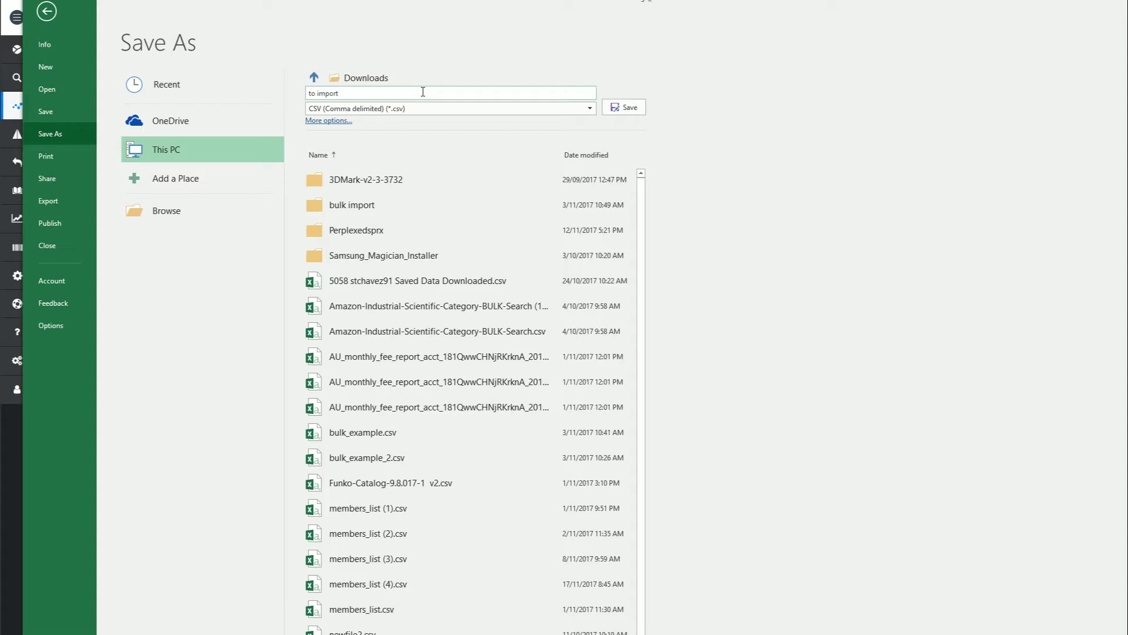
Step: Save 'to import.csv', close Download All, and switch the watched folder to Alex Import CSV
click(622, 108)
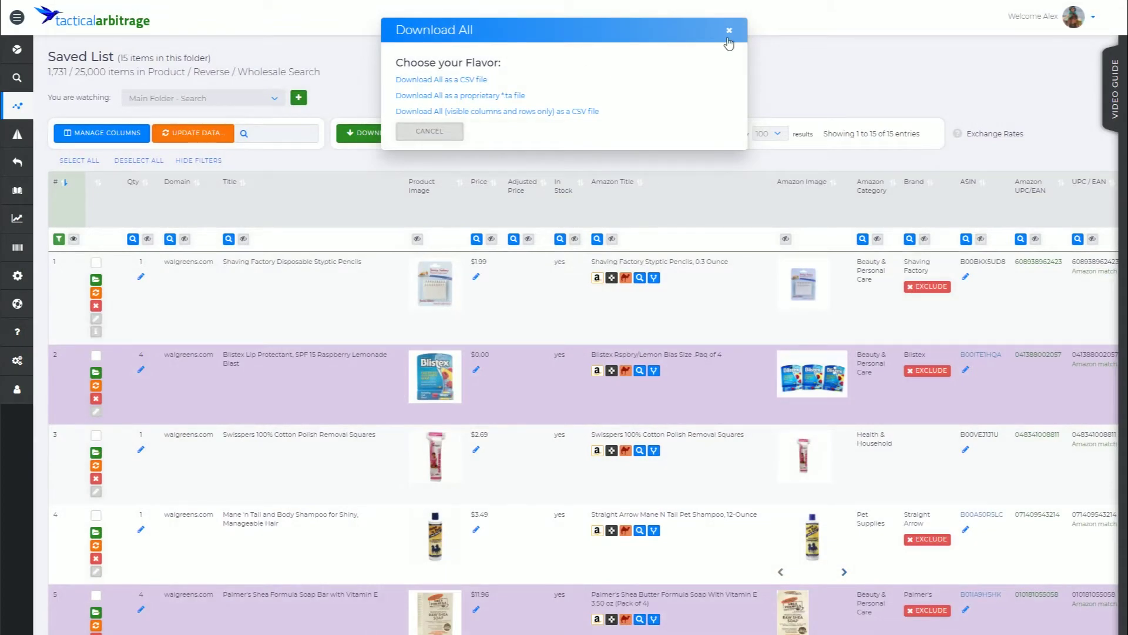
click(729, 31)
click(264, 98)
scroll(201, 393, down, 1)
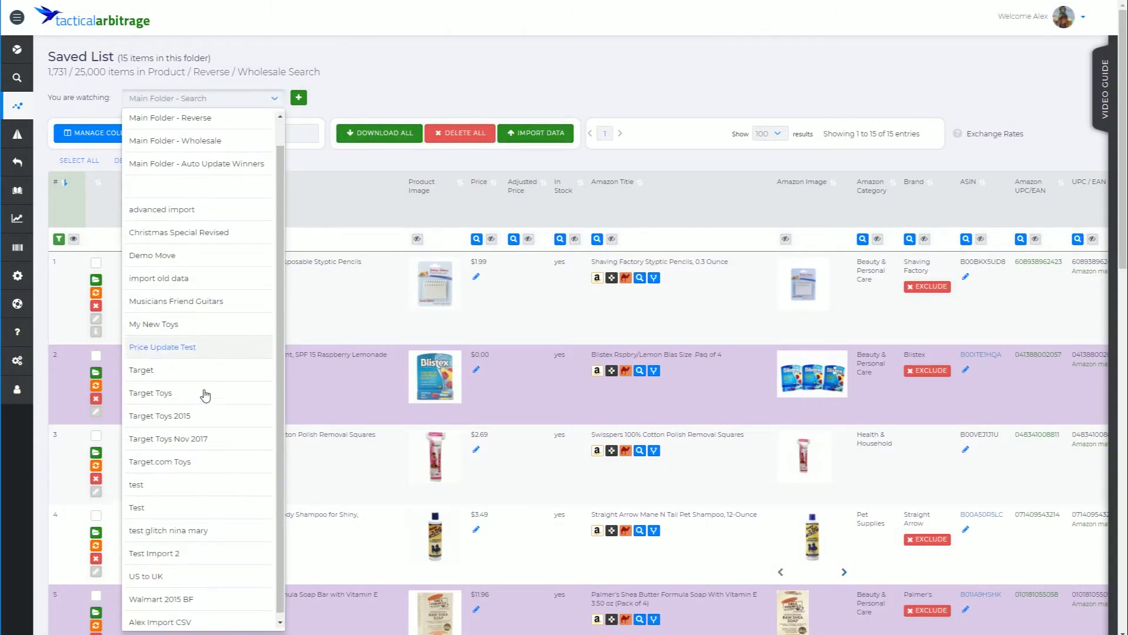
click(190, 617)
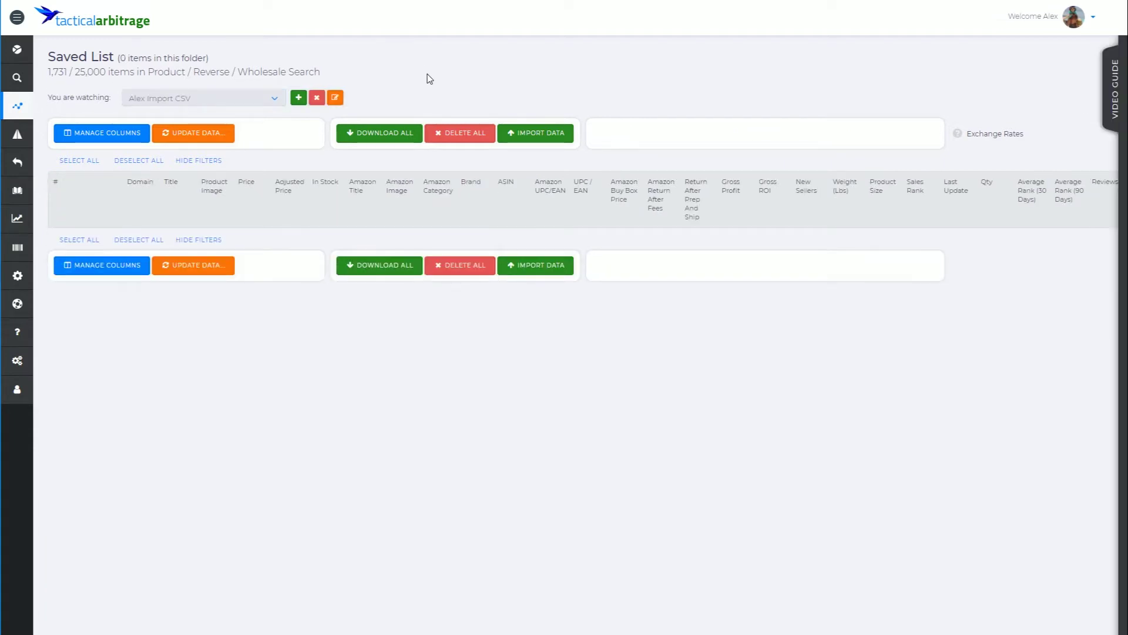
Step: Attach 'to import' from Downloads as the file for Import CSV Columns
click(536, 134)
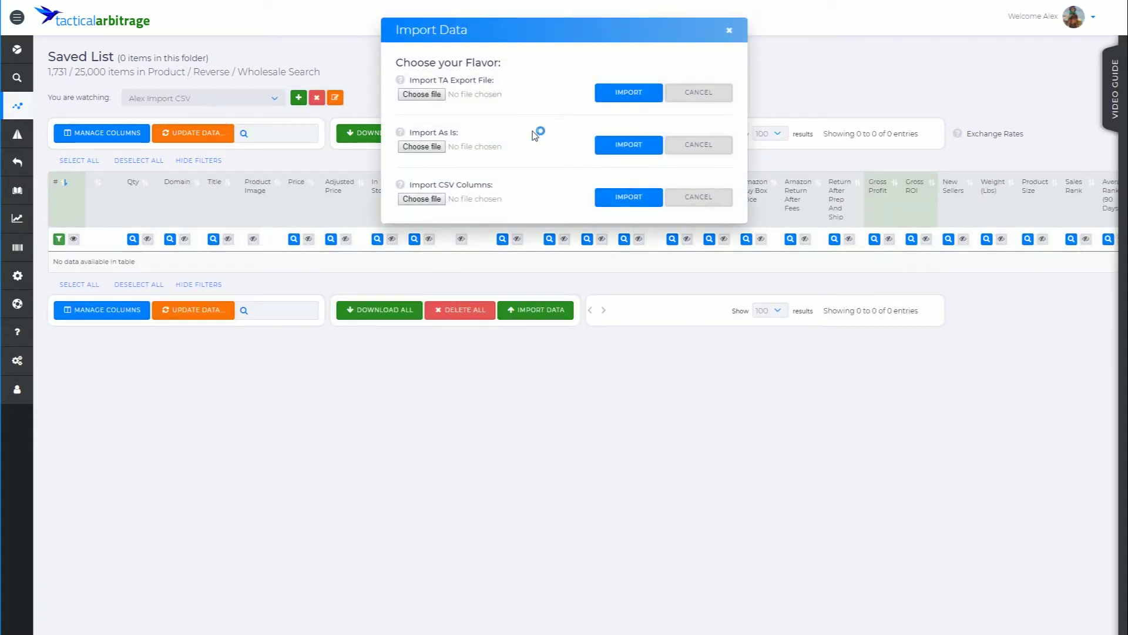
click(432, 200)
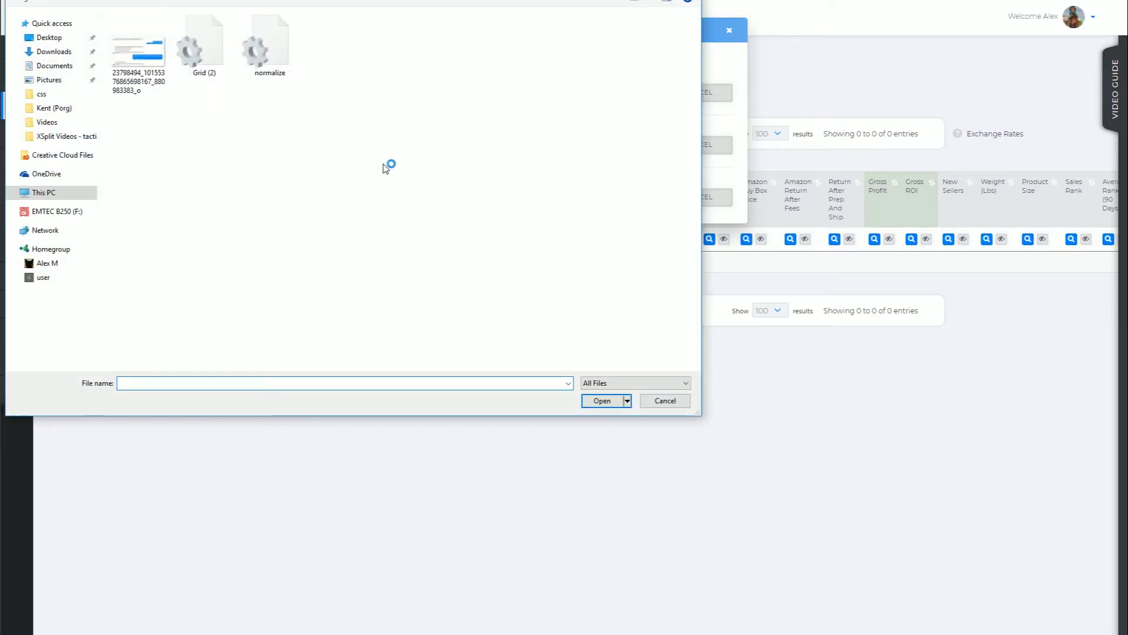
click(54, 51)
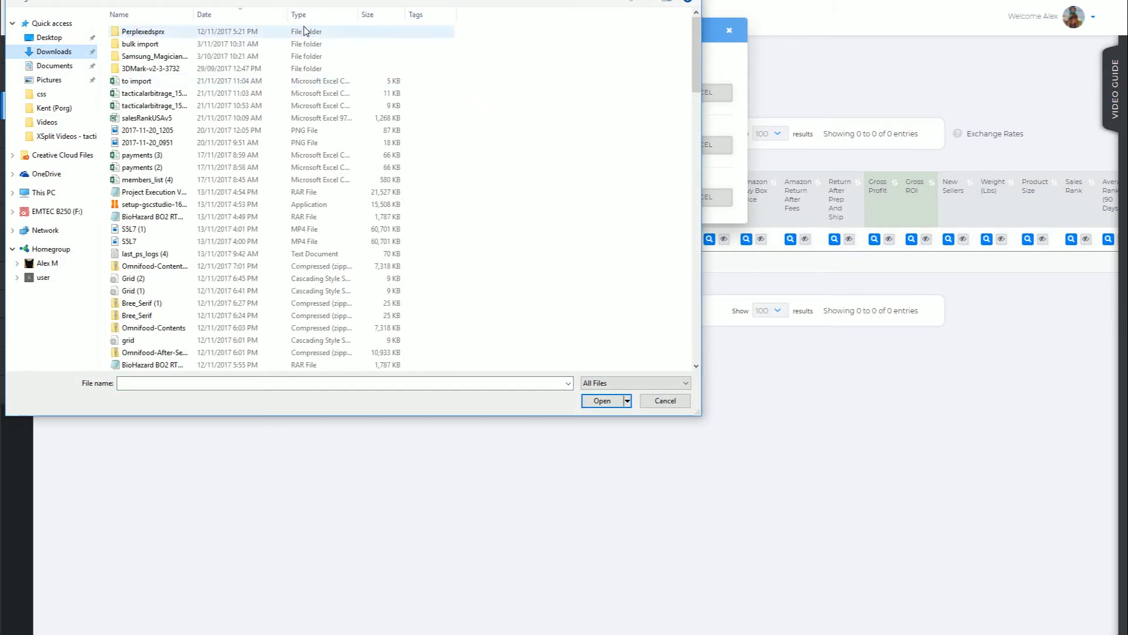
click(146, 82)
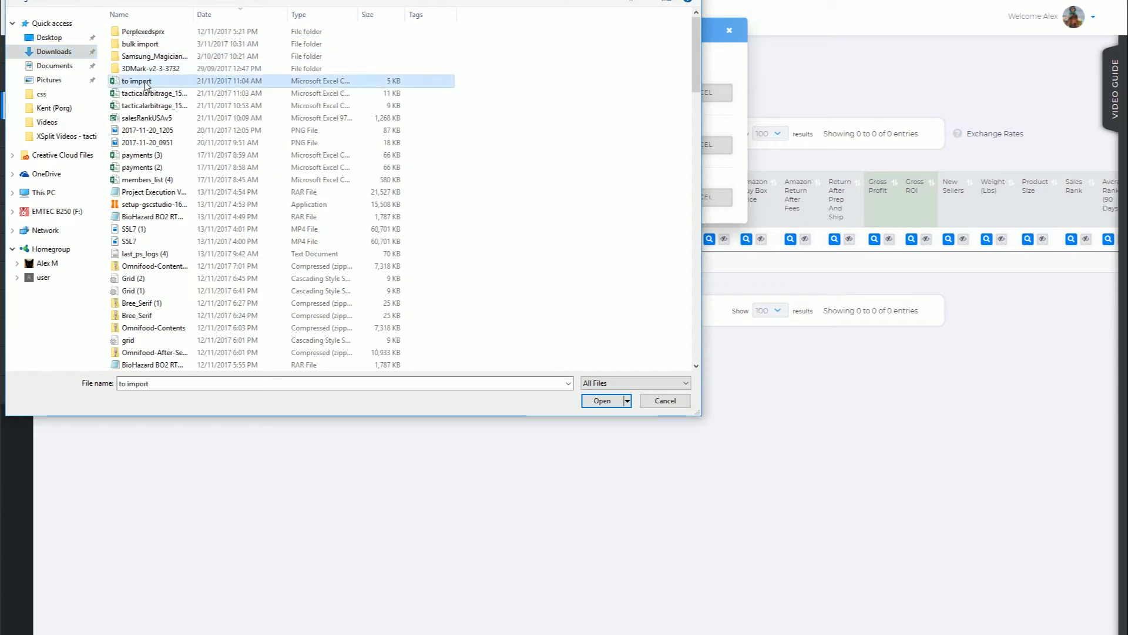
click(602, 401)
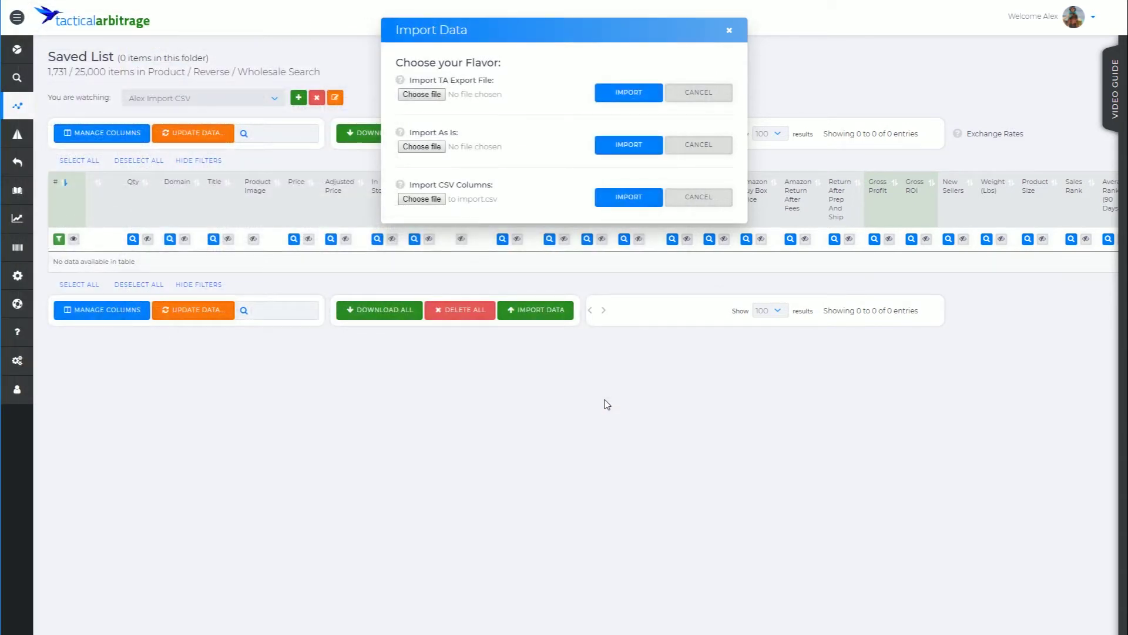
Step: Review the Good To Include and Optional column mappings, then import the 15 CSV rows
click(633, 201)
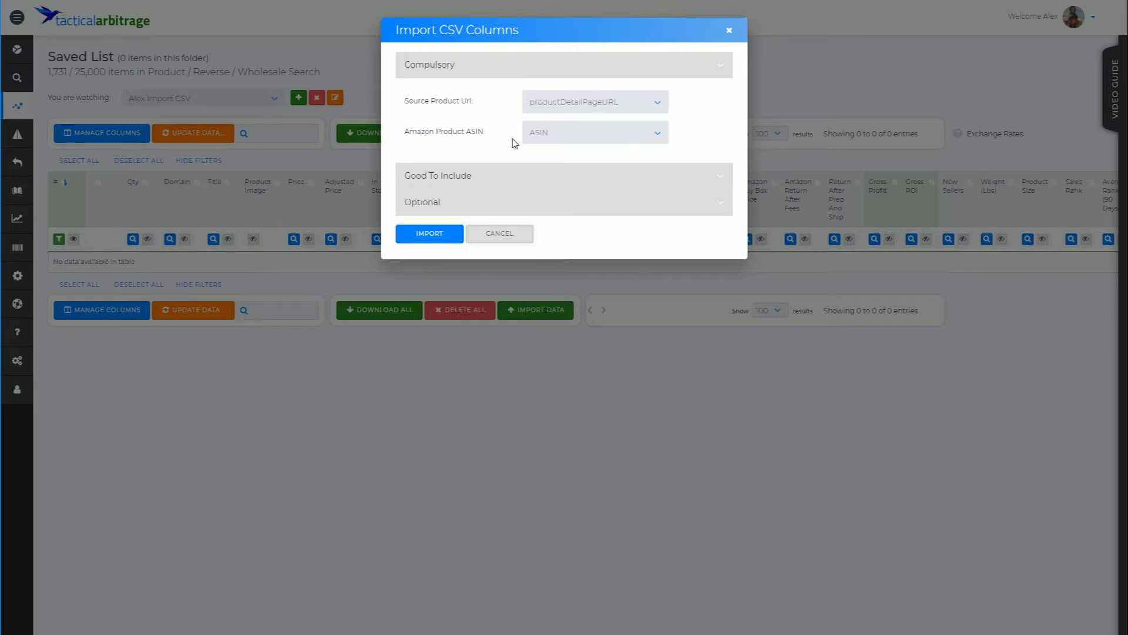
click(506, 177)
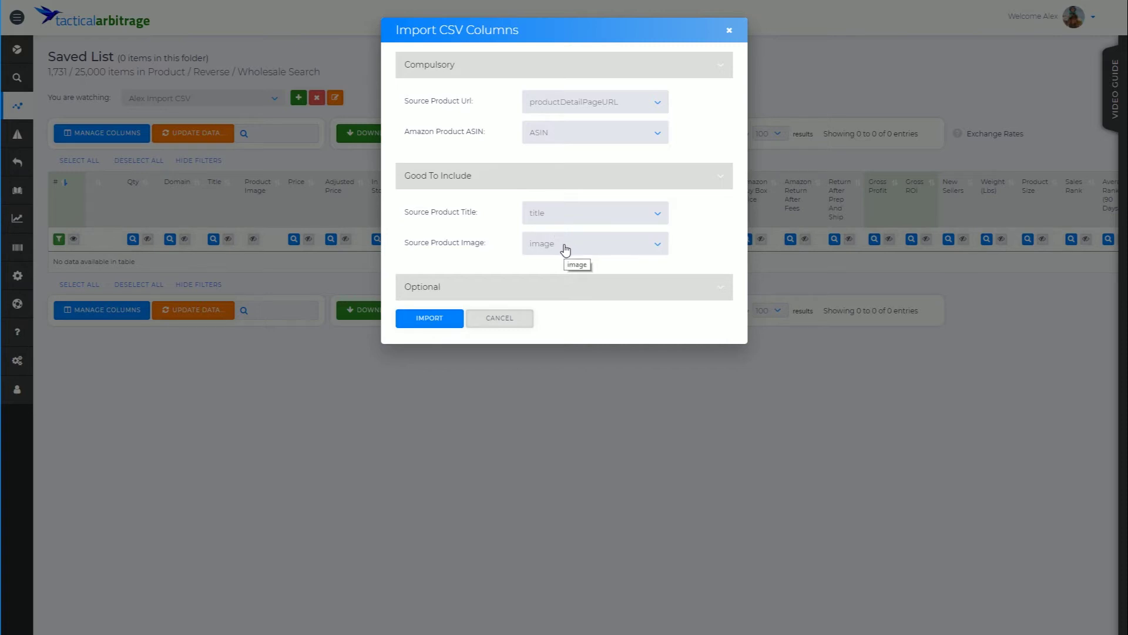
click(622, 288)
scroll(646, 265, down, 6)
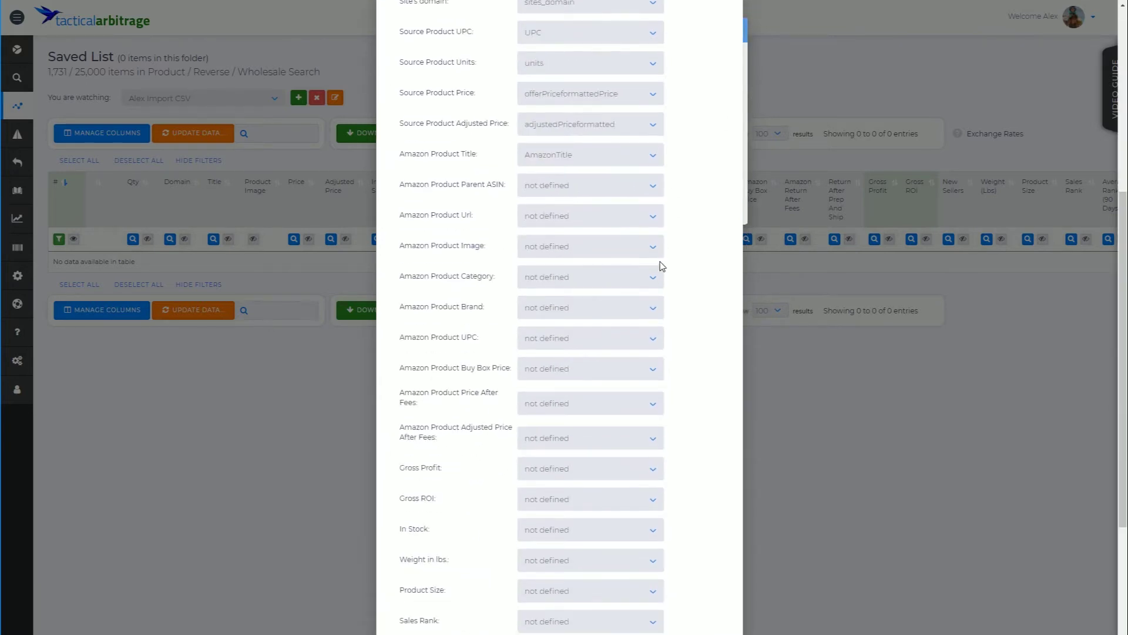
scroll(661, 268, down, 4)
scroll(661, 267, up, 10)
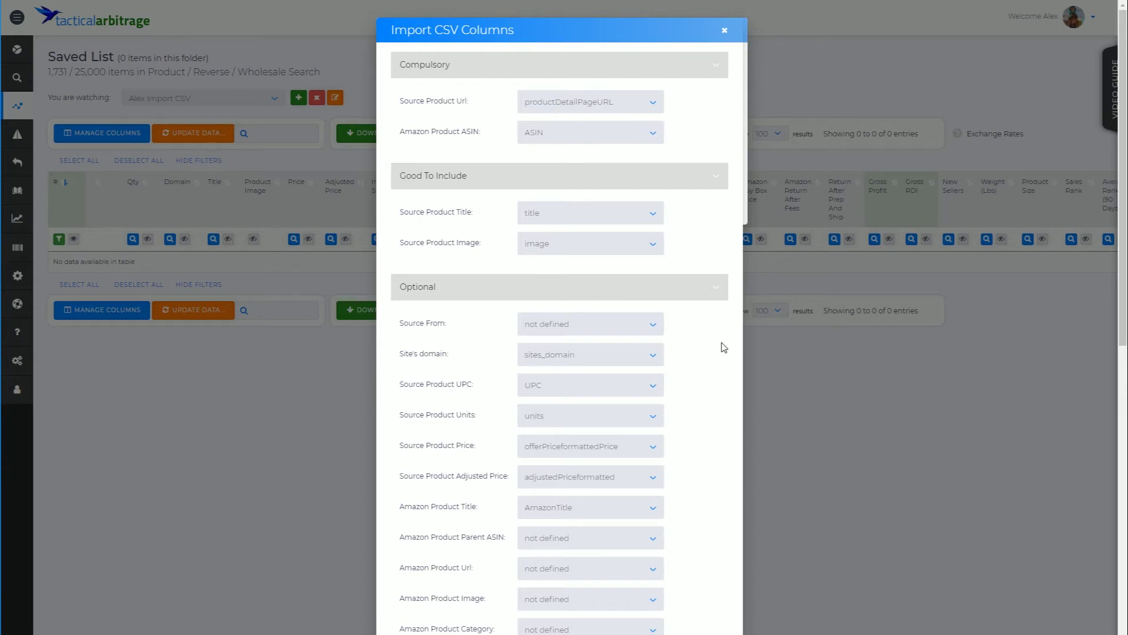
scroll(724, 347, down, 10)
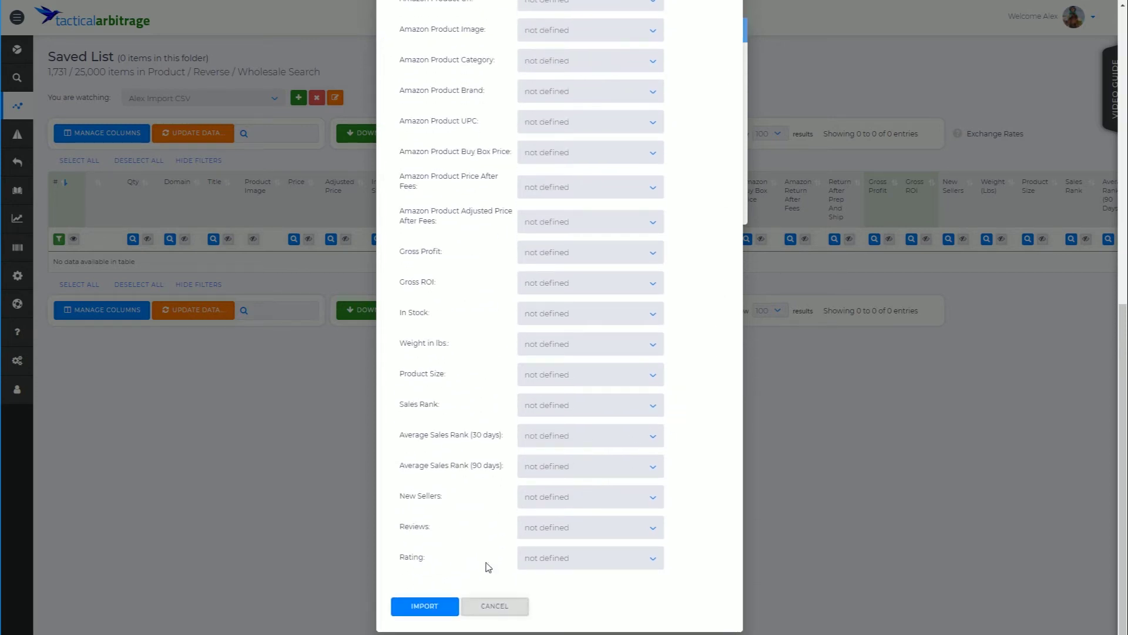
click(445, 607)
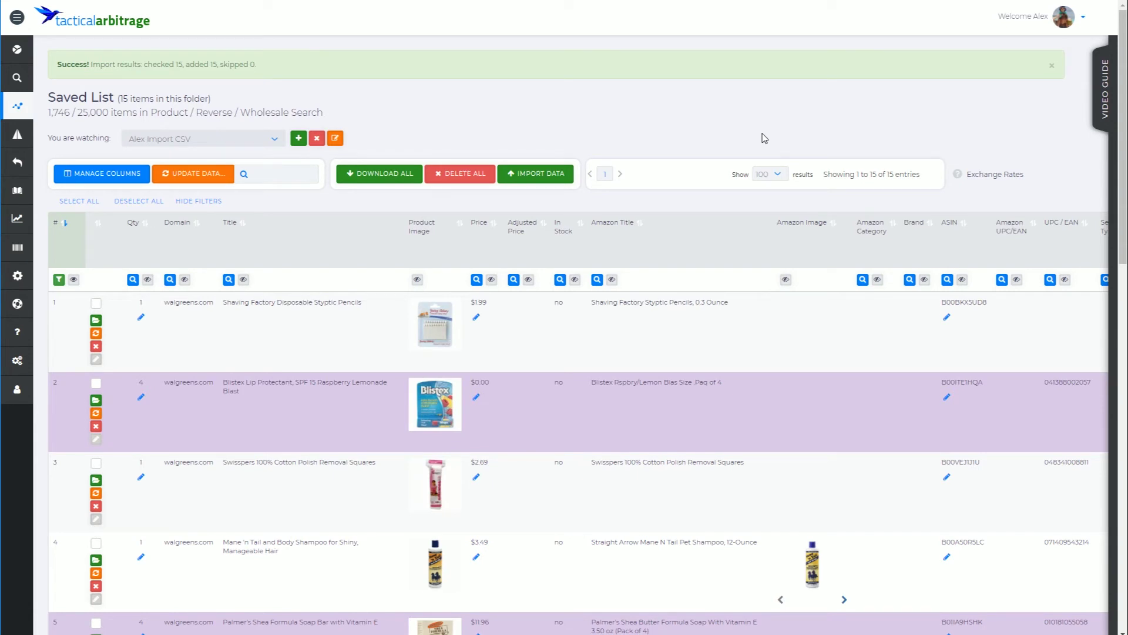
Step: Review the 15 imported products, then bring up the Rename dialog for the 'Alex Import CSV' folder
scroll(763, 505, down, 1)
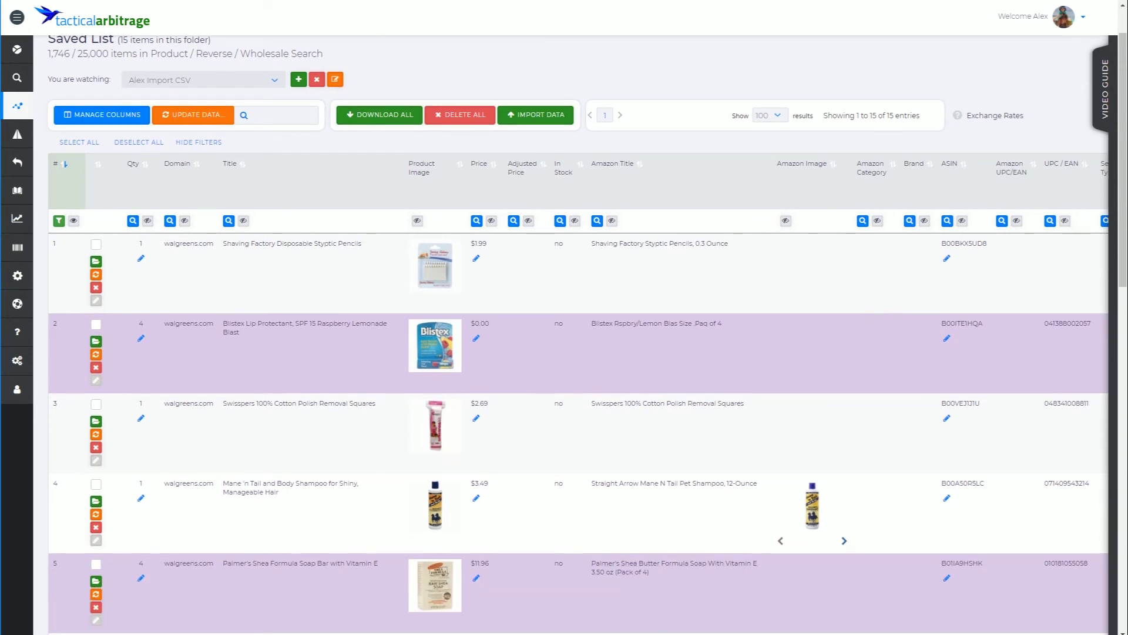
scroll(732, 583, right, 5)
scroll(518, 609, left, 5)
scroll(549, 435, down, 15)
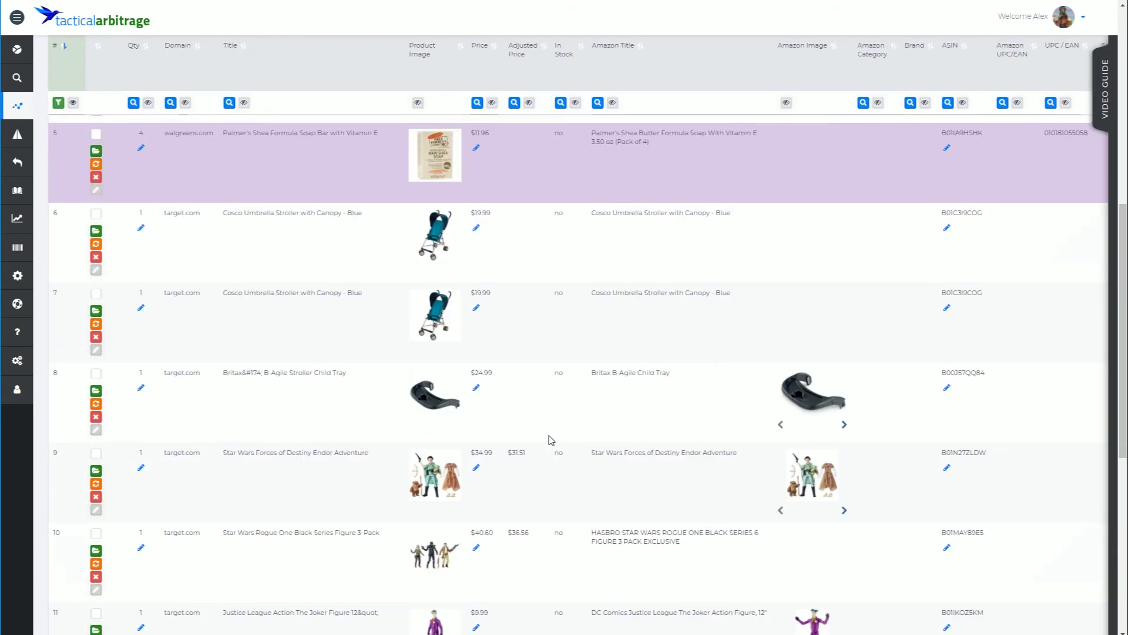
scroll(551, 438, up, 16)
scroll(552, 441, up, 1)
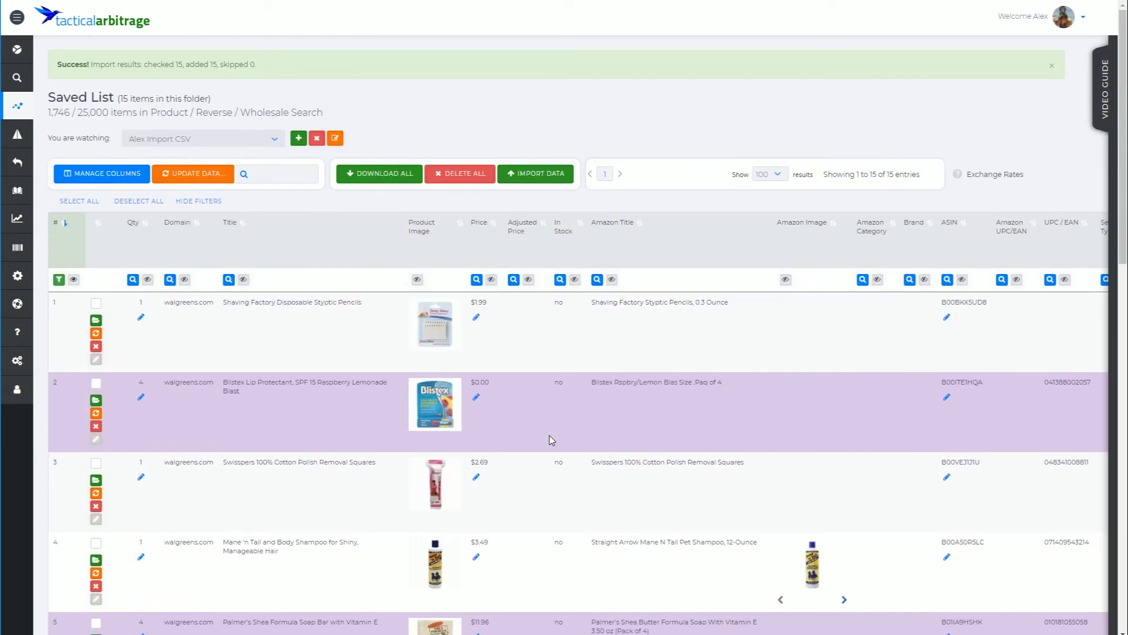
click(336, 141)
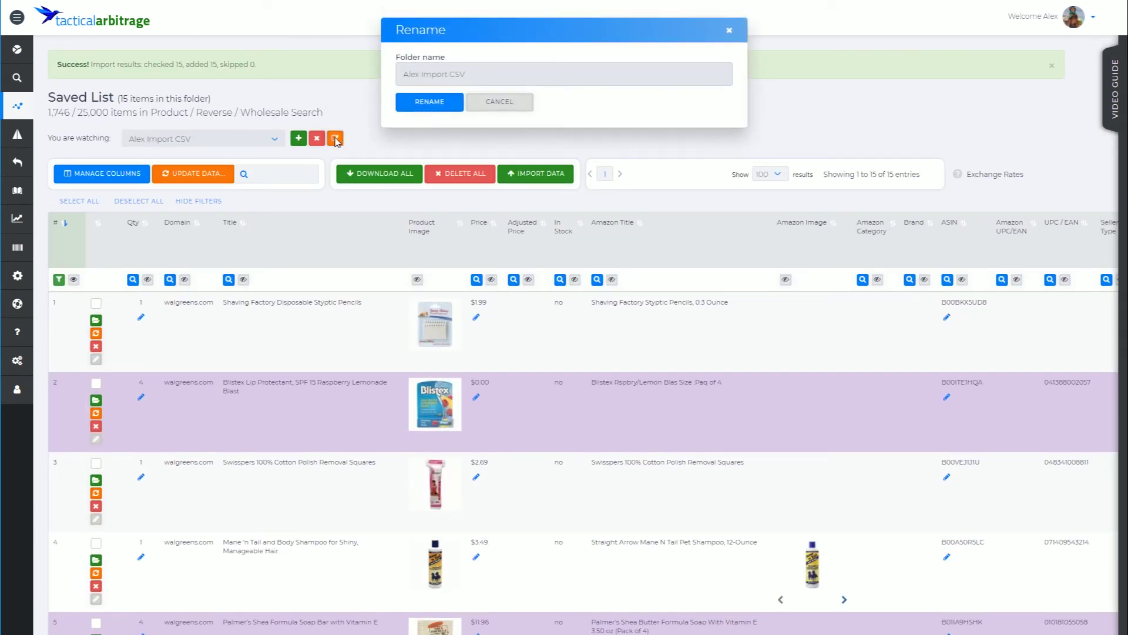
Step: Cancel the rename, keeping 'Alex Import CSV', and run Update All Data on all 15 products
click(493, 101)
click(224, 181)
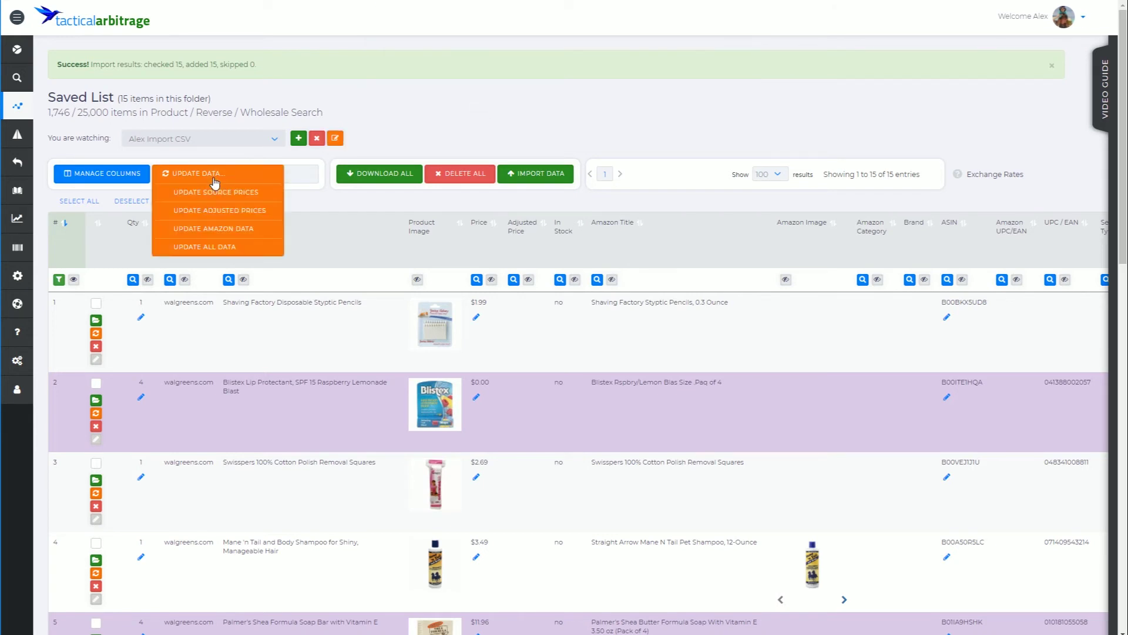
click(227, 250)
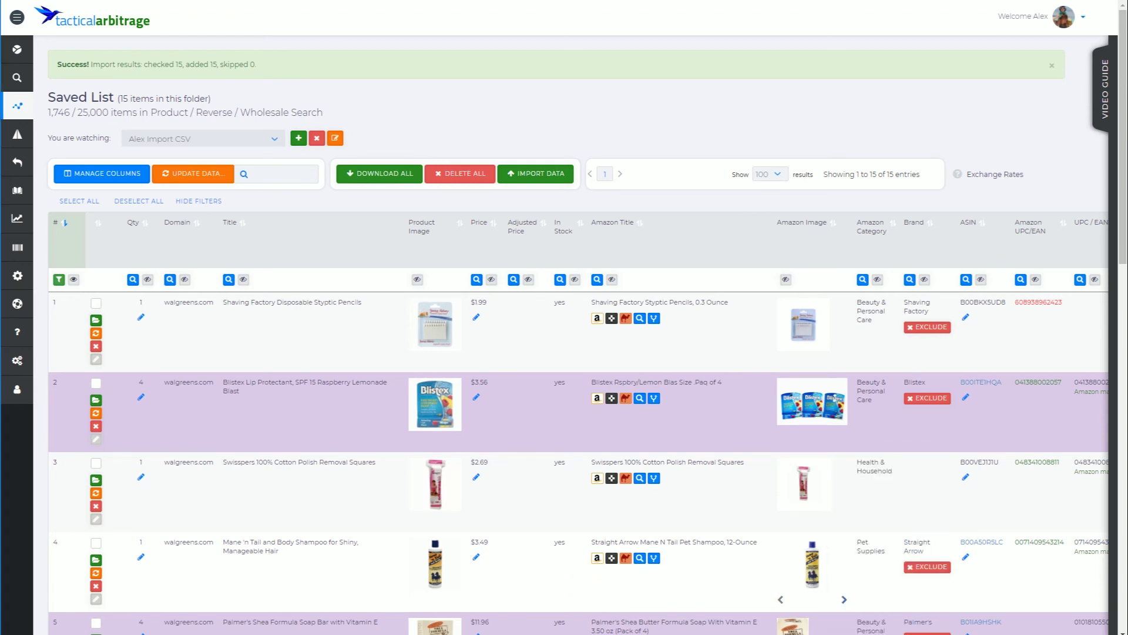
scroll(841, 598, right, 10)
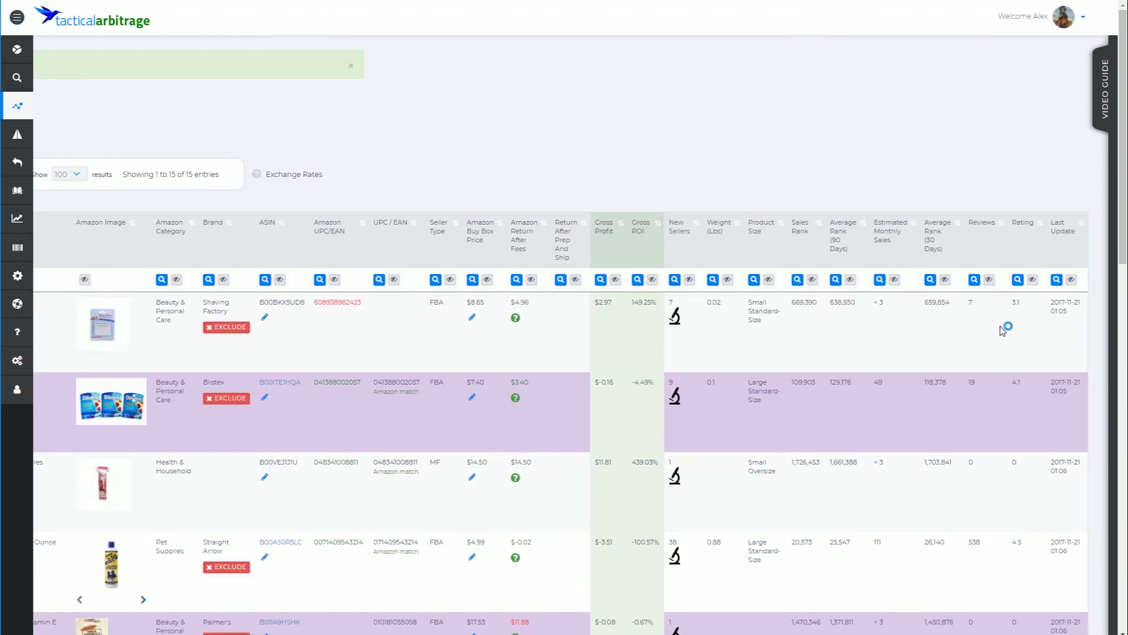